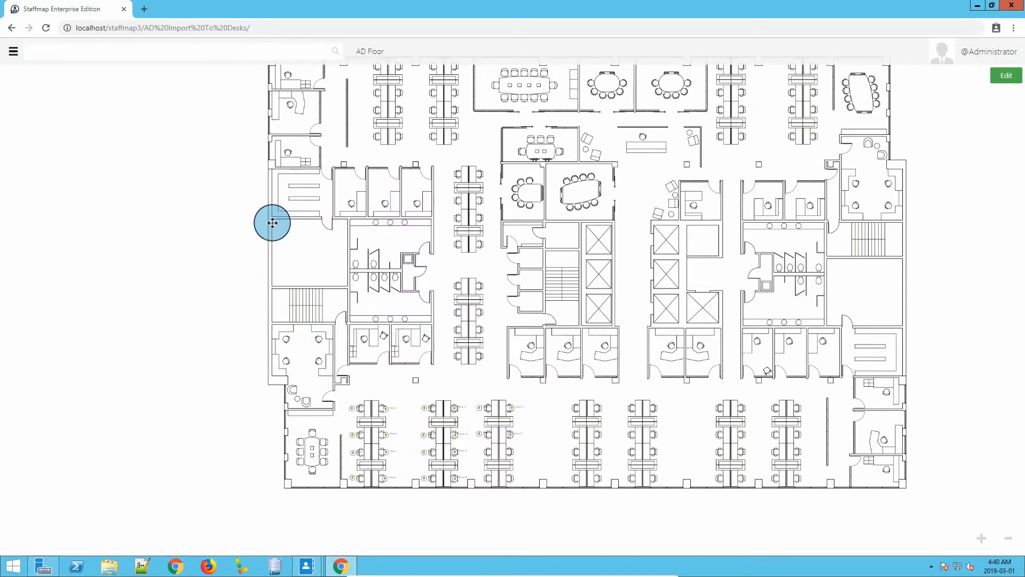
Add Desk 19 and Desk 20 at the two unlabelled seats below Desk 18 on the AD Floor plan and save.
{"action": "left_click_drag", "start_coordinate": [373, 293], "coordinate": [403, 266]}
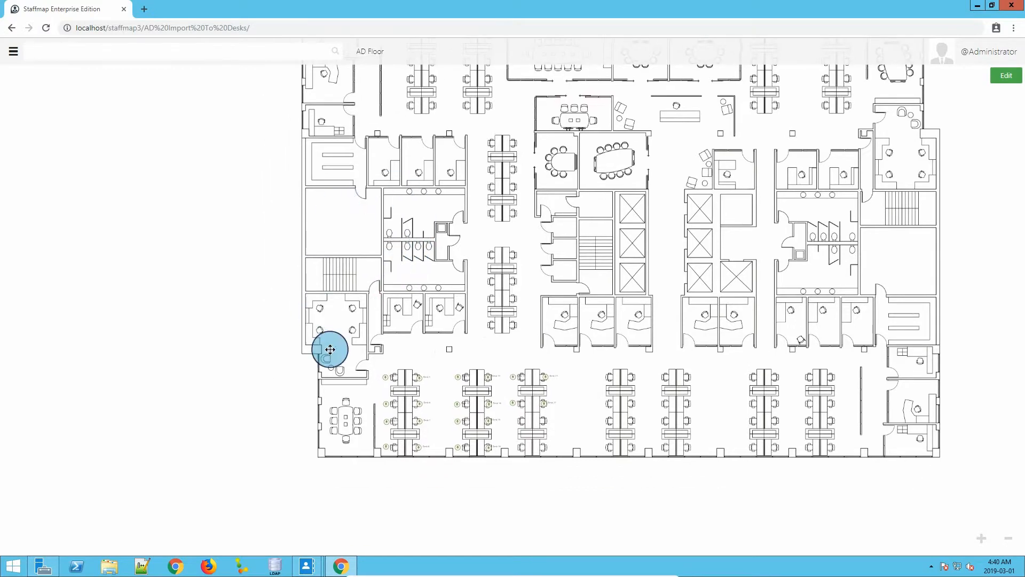
{"action": "scroll", "coordinate": [373, 462], "scroll_direction": "up", "scroll_amount": 5}
{"action": "left_click_drag", "start_coordinate": [556, 373], "coordinate": [420, 378]}
{"action": "scroll", "coordinate": [420, 378], "scroll_direction": "up", "scroll_amount": 1}
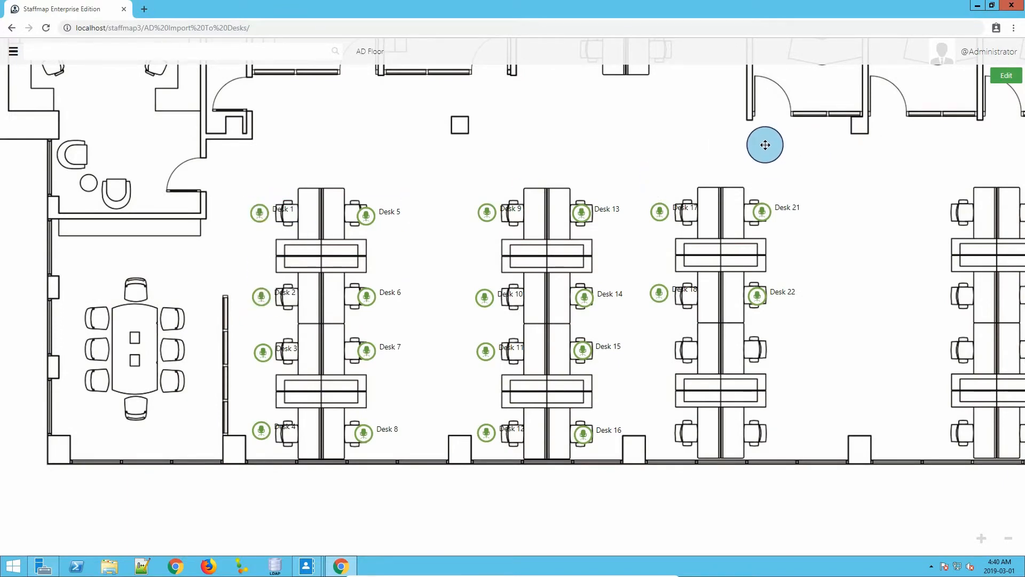
{"action": "left_click", "coordinate": [1006, 75]}
{"action": "left_click", "coordinate": [988, 121]}
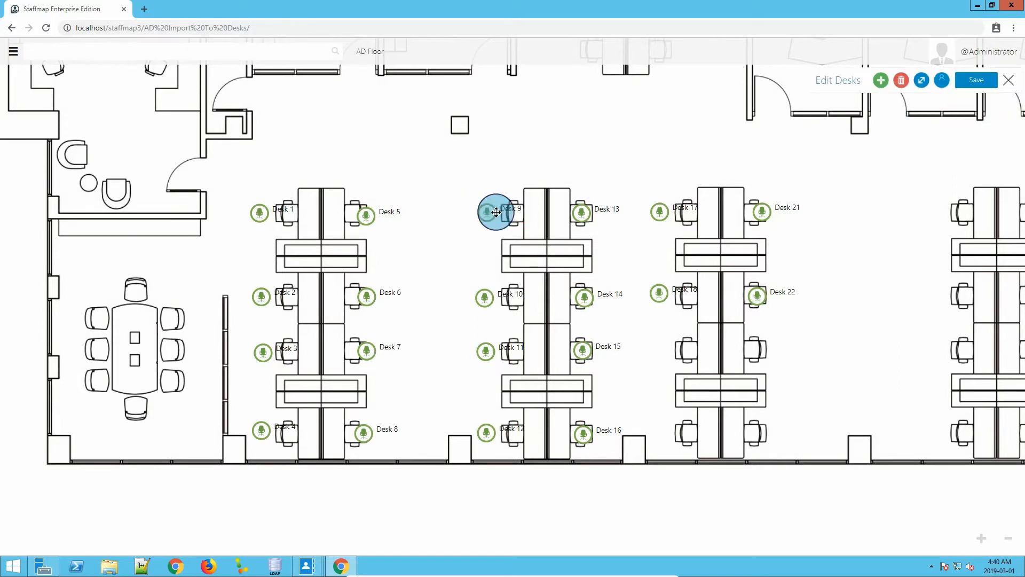
{"action": "left_click", "coordinate": [689, 353]}
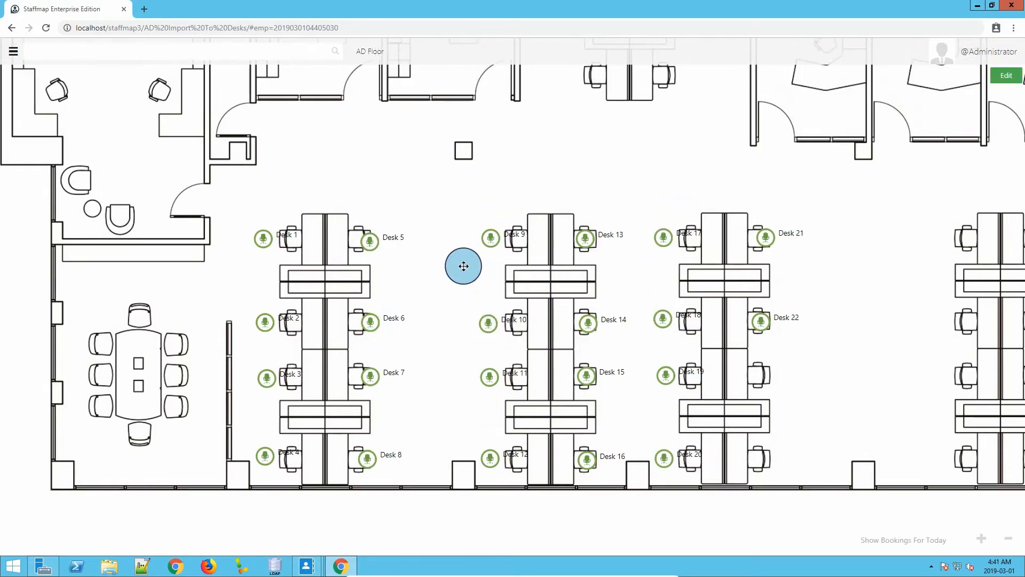
Test the Active Directory server connection and the user filter in the import settings, and save the settings.
{"action": "left_click", "coordinate": [14, 52]}
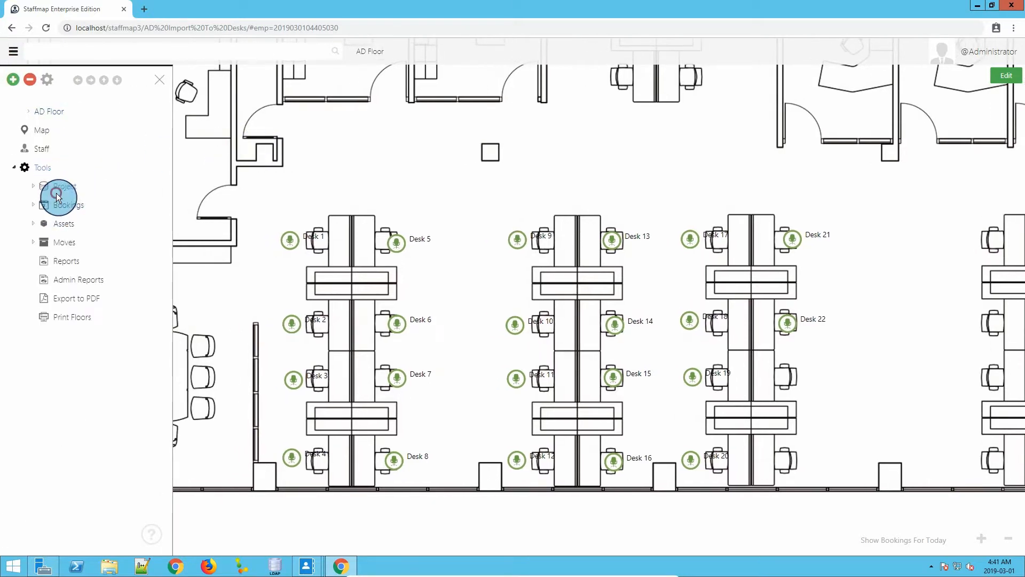
{"action": "left_click", "coordinate": [57, 192]}
{"action": "left_click", "coordinate": [85, 264]}
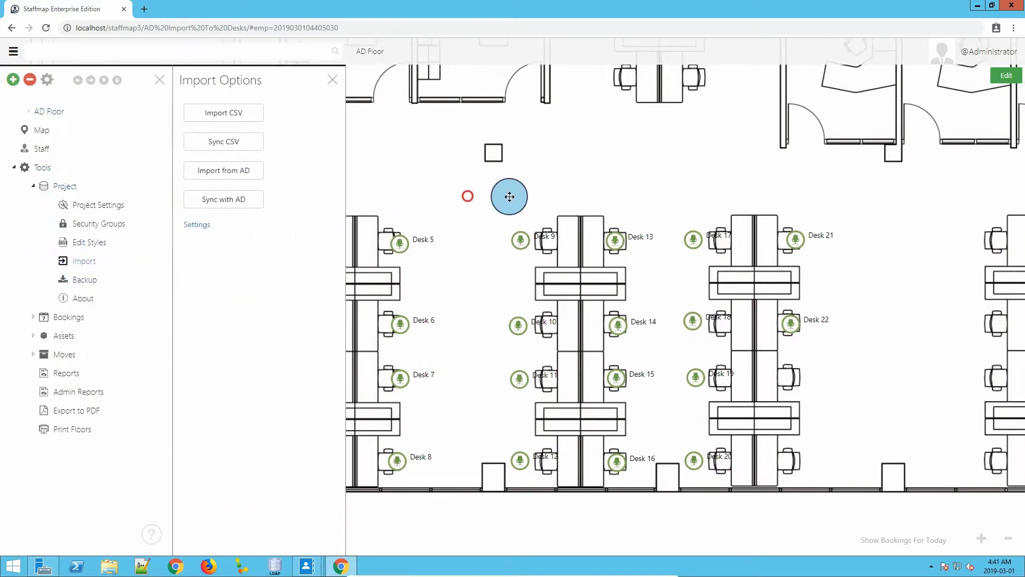
{"action": "left_click", "coordinate": [197, 225]}
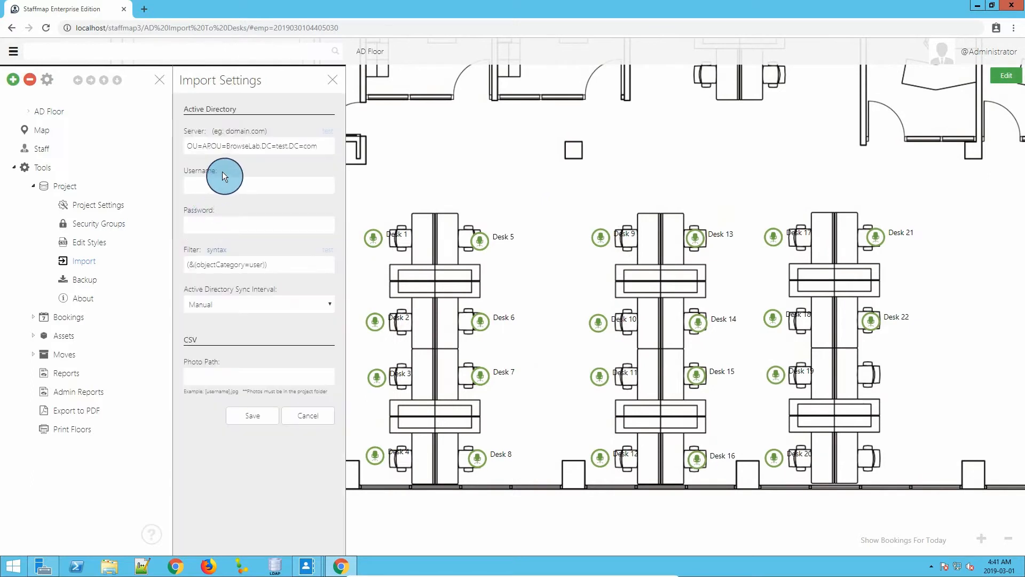
{"action": "left_click", "coordinate": [328, 131]}
{"action": "left_click", "coordinate": [608, 98]}
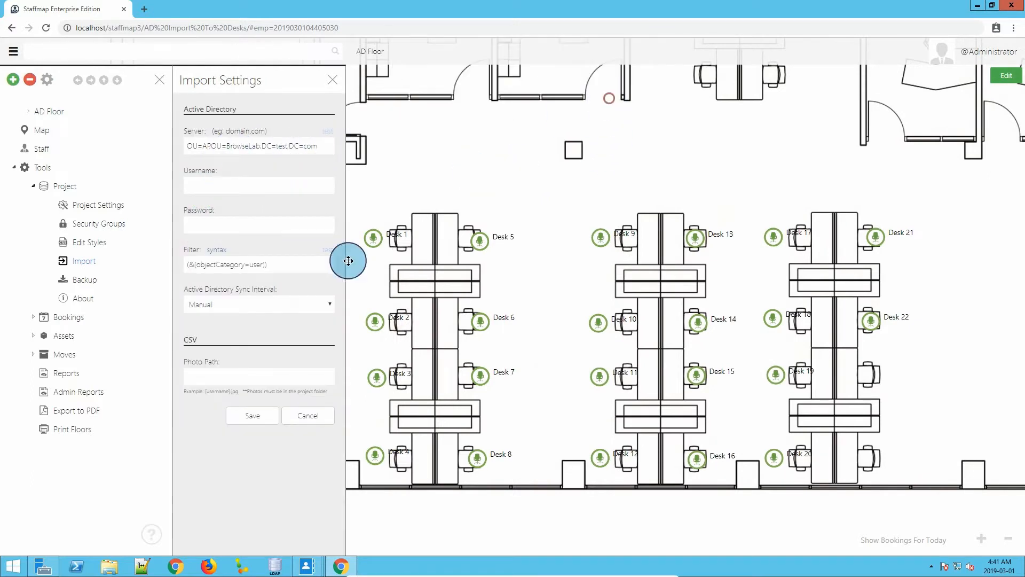
{"action": "left_click", "coordinate": [330, 254]}
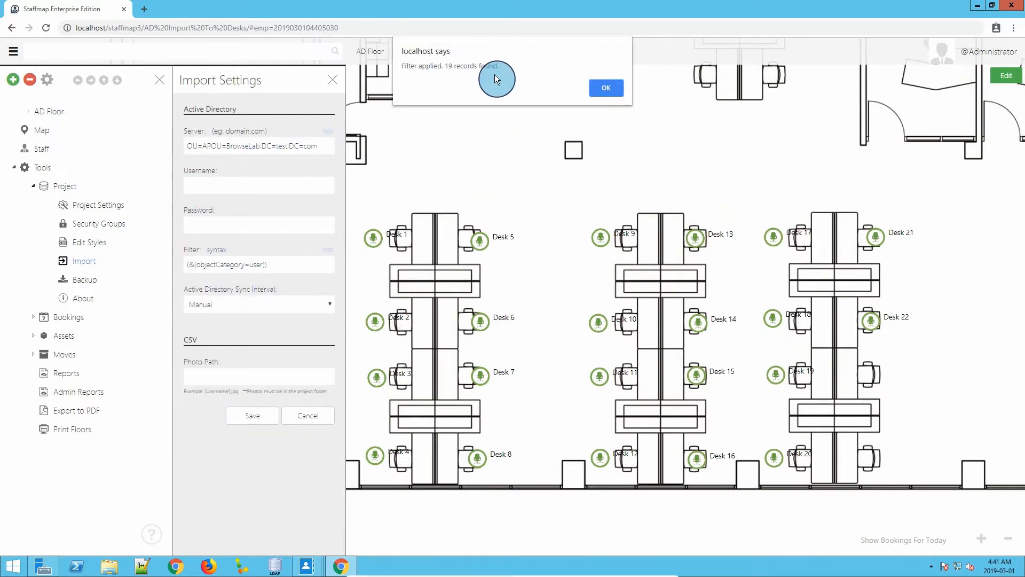
{"action": "left_click", "coordinate": [605, 89]}
{"action": "left_click", "coordinate": [252, 416]}
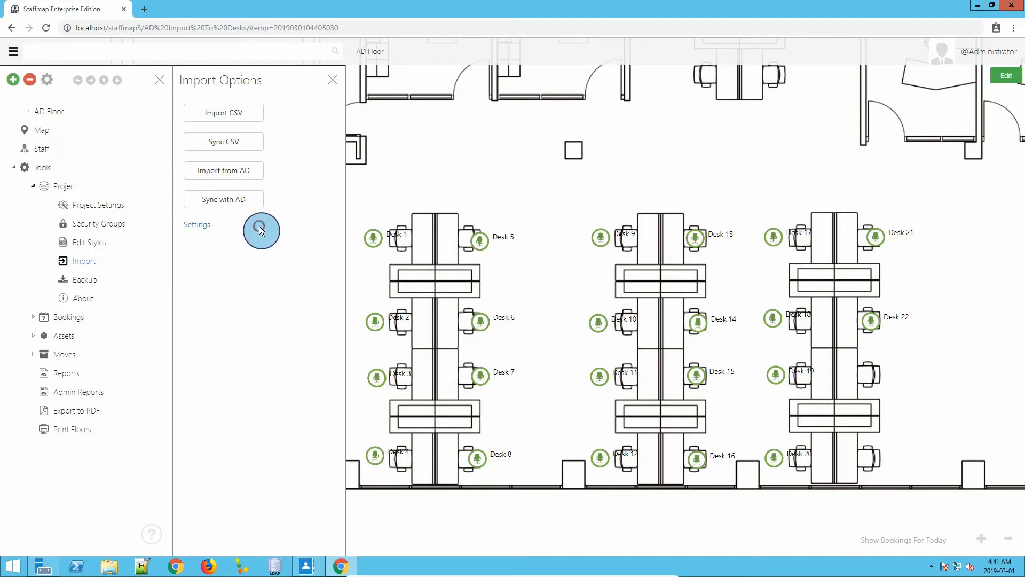
Open the Sync with AD preview and examine the field mappings and the values in the desk column.
{"action": "left_click", "coordinate": [233, 205]}
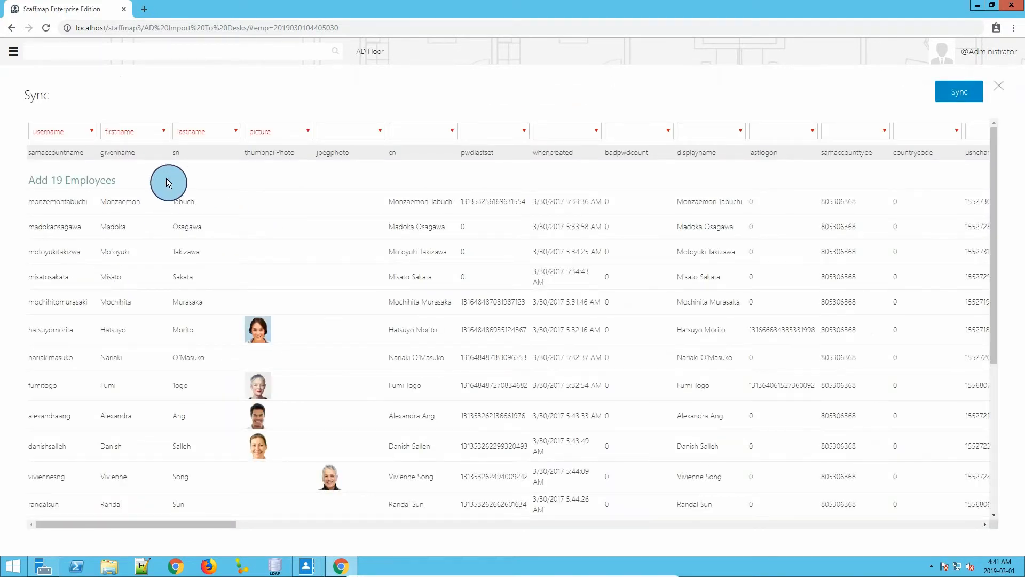
{"action": "left_click", "coordinate": [89, 134]}
{"action": "left_click", "coordinate": [91, 133]}
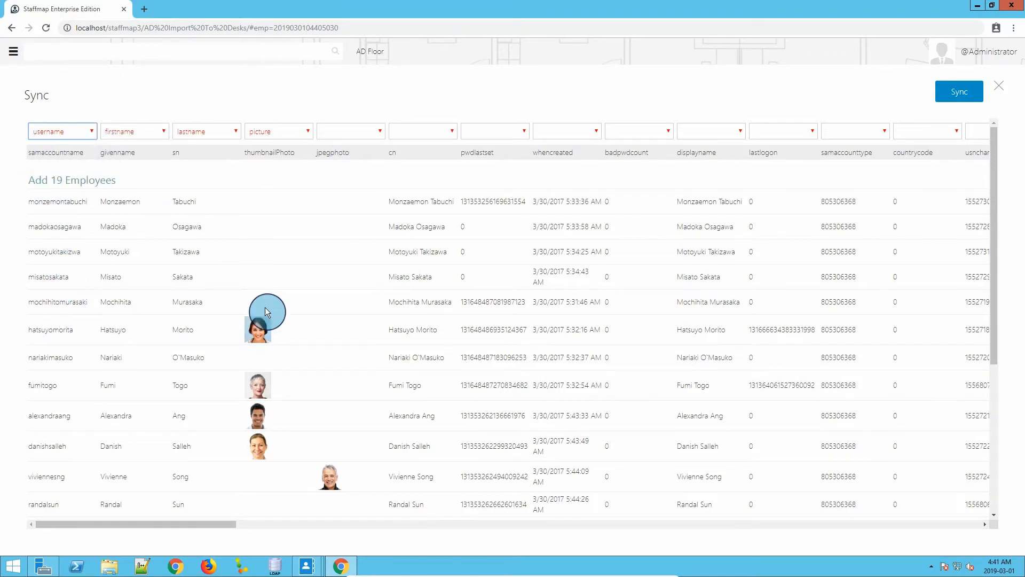
{"action": "left_click_drag", "start_coordinate": [199, 524], "coordinate": [173, 527]}
{"action": "left_click_drag", "start_coordinate": [145, 526], "coordinate": [406, 545]}
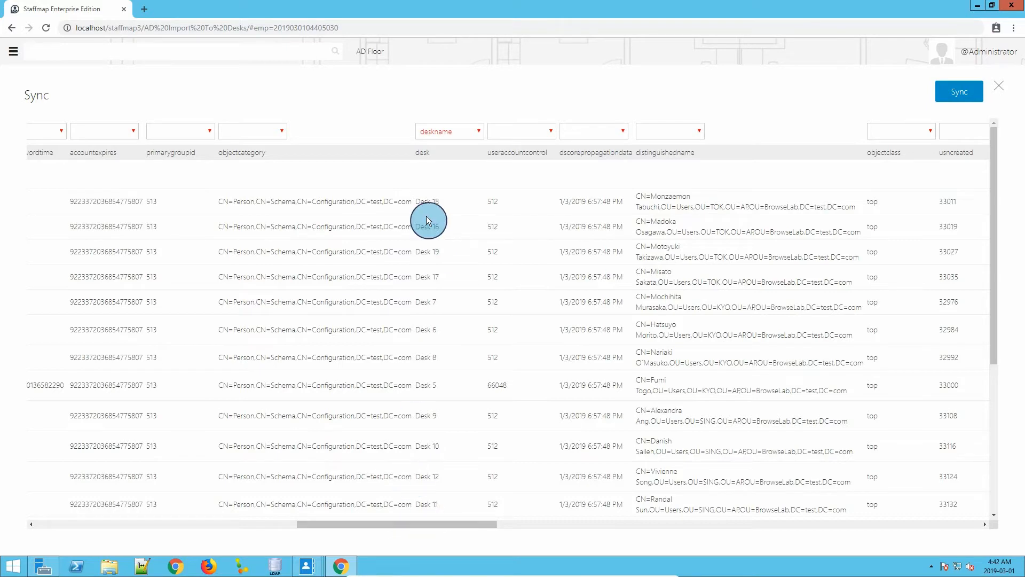
{"action": "mouse_move", "coordinate": [421, 533]}
{"action": "left_mouse_down"}
{"action": "mouse_move", "coordinate": [380, 524]}
{"action": "mouse_move", "coordinate": [425, 526]}
{"action": "left_mouse_up"}
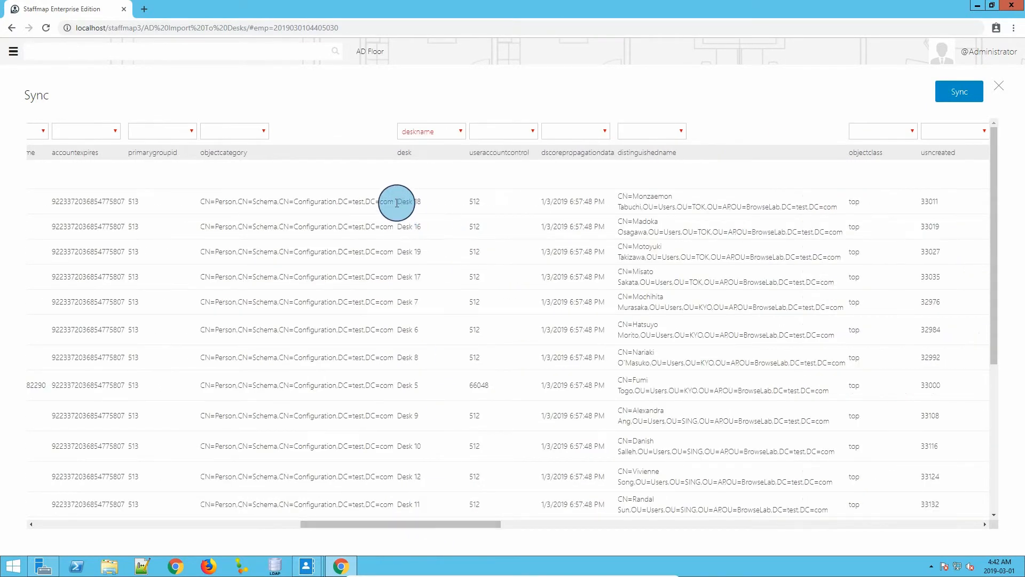
{"action": "left_click_drag", "start_coordinate": [398, 201], "coordinate": [430, 381]}
{"action": "left_click", "coordinate": [430, 415]}
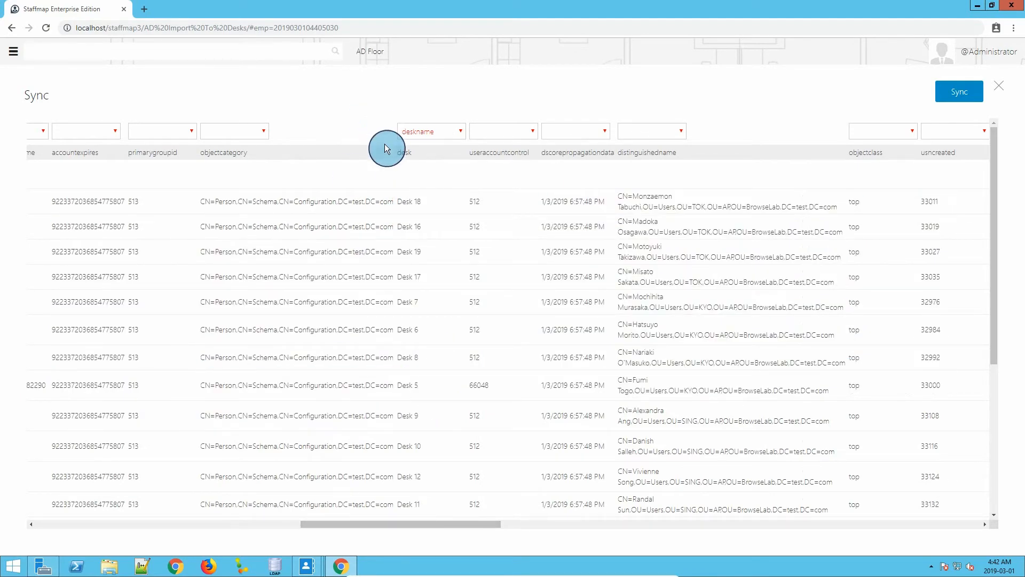
Keep the desk attribute mapped to deskname and run the sync to import the employees from AD.
{"action": "left_click", "coordinate": [419, 132]}
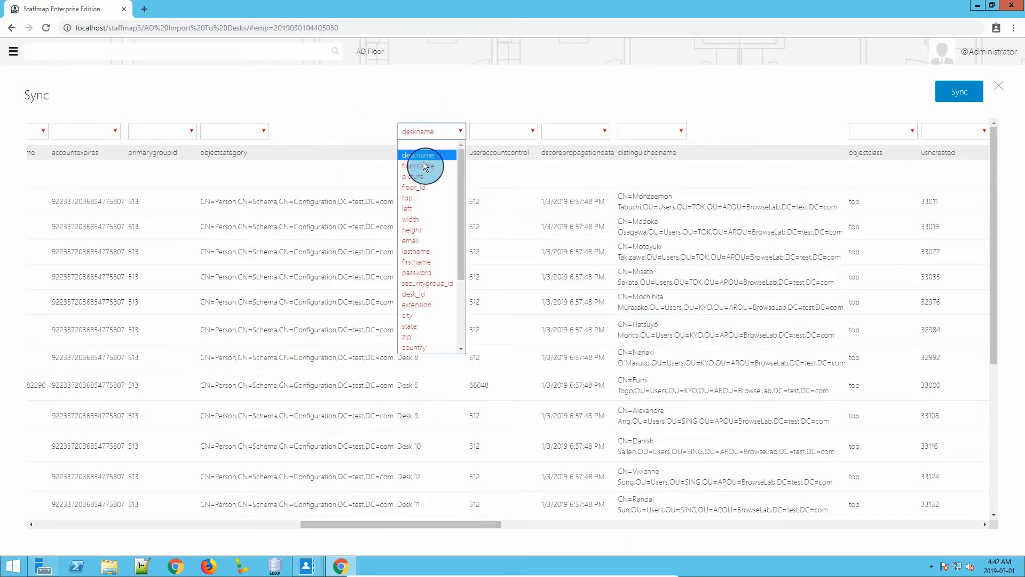
{"action": "left_click", "coordinate": [425, 156]}
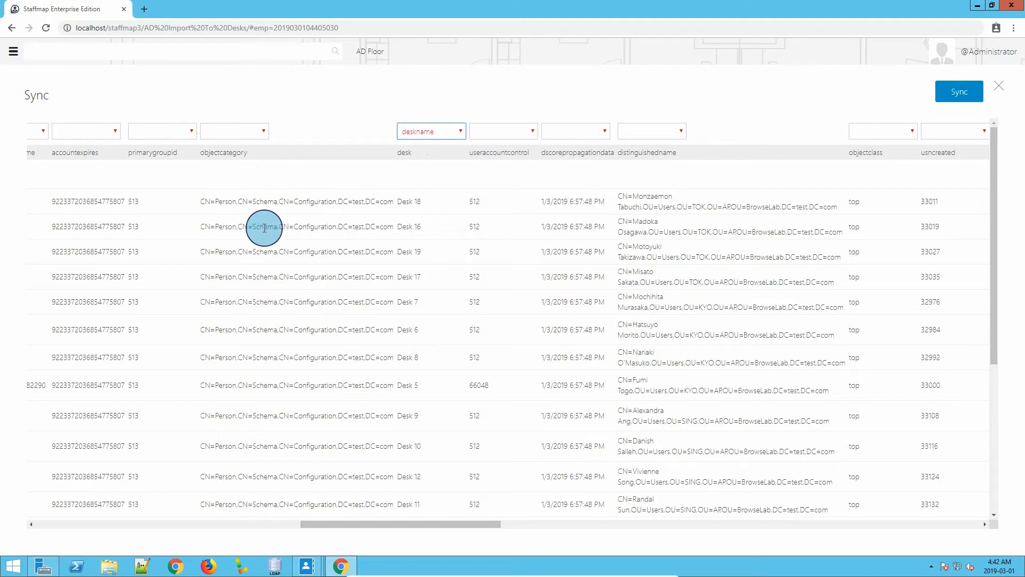
{"action": "left_click_drag", "start_coordinate": [481, 524], "coordinate": [136, 536]}
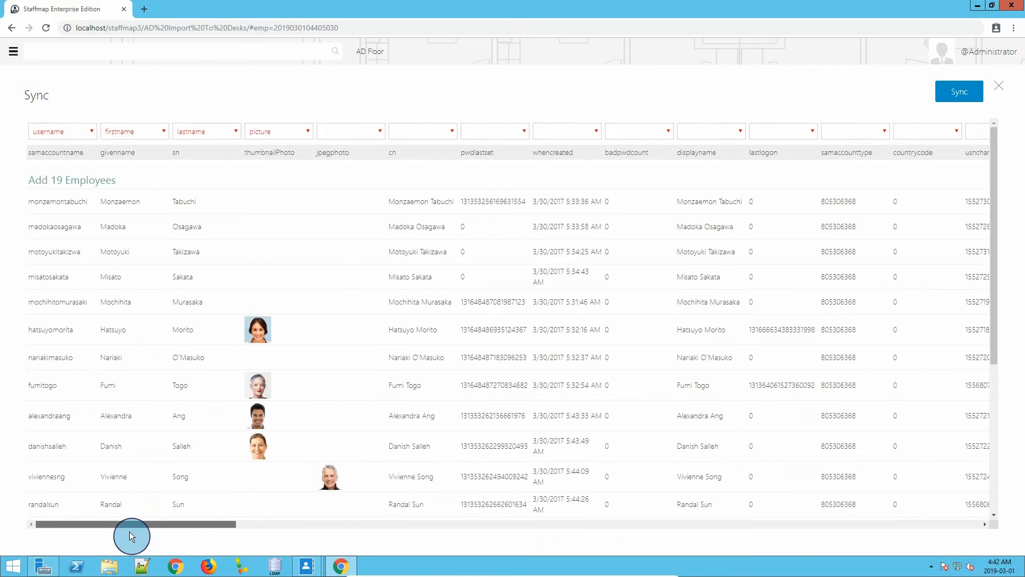
{"action": "left_click", "coordinate": [943, 91]}
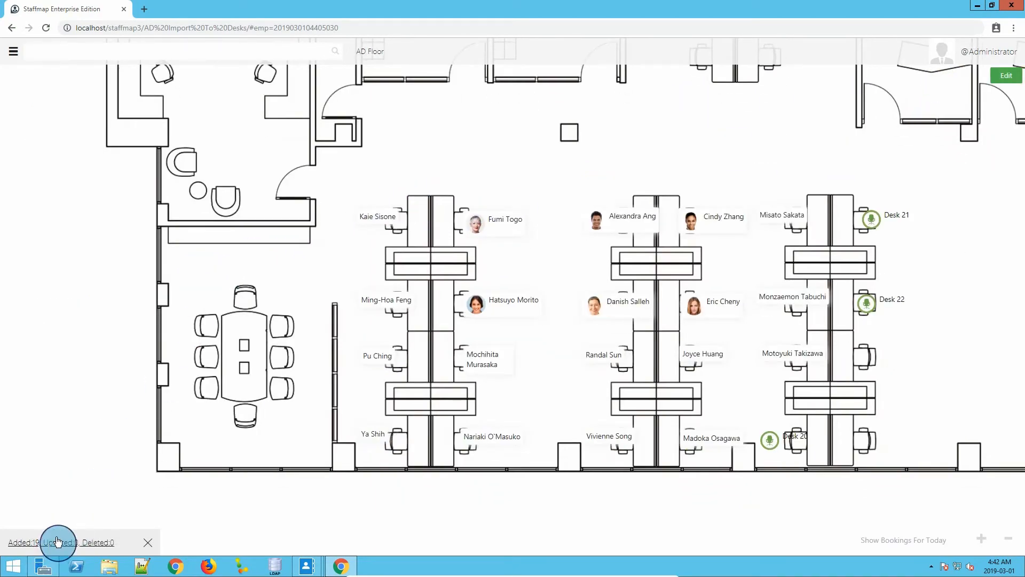
Inspect the imported employees on the floor plan, dismiss the sync summary, and view the profile of the employee at Desk 11.
{"action": "left_click_drag", "start_coordinate": [275, 377], "coordinate": [200, 361]}
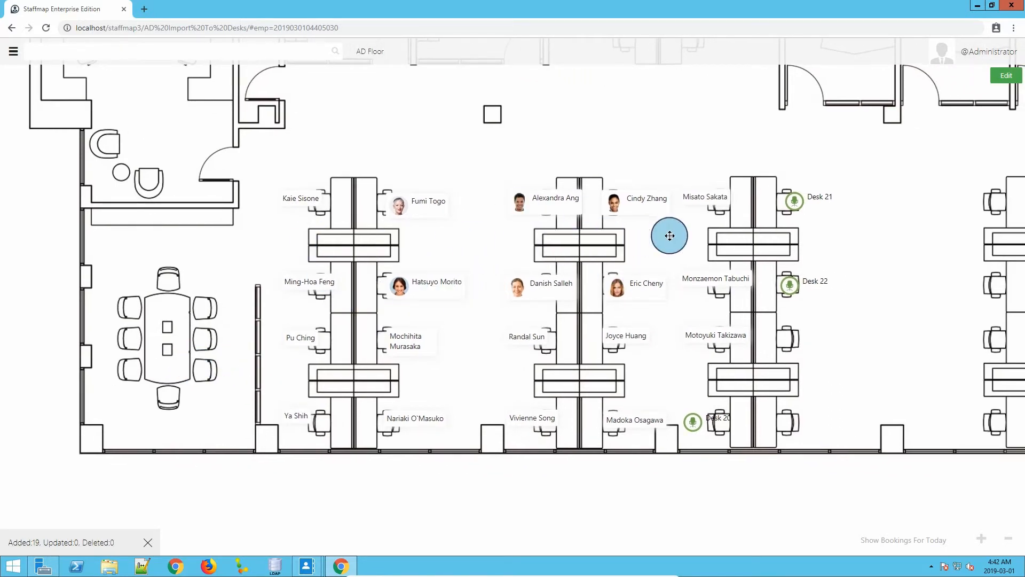
{"action": "left_click_drag", "start_coordinate": [656, 254], "coordinate": [576, 250]}
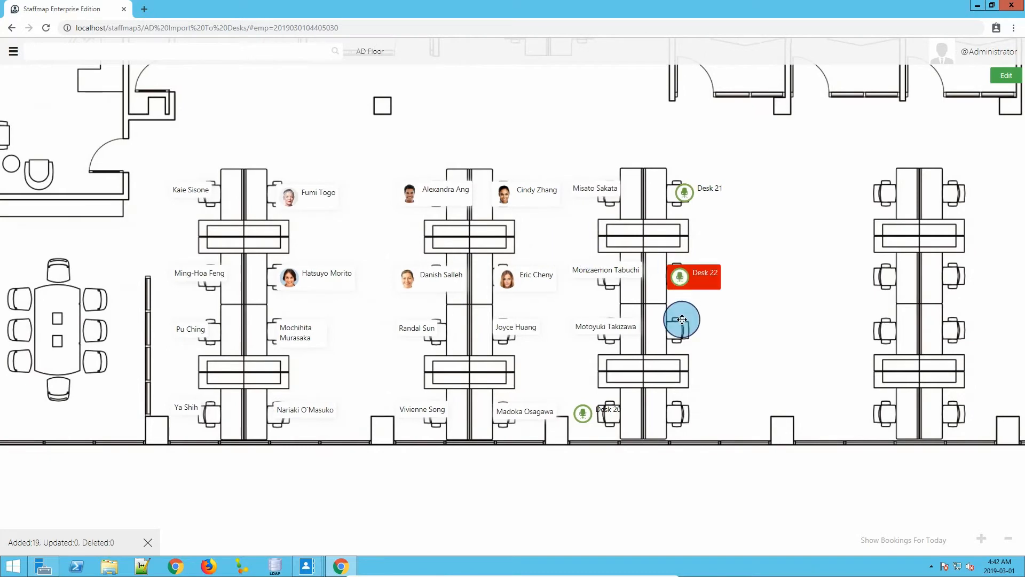
{"action": "scroll", "coordinate": [367, 329], "scroll_direction": "up", "scroll_amount": 2}
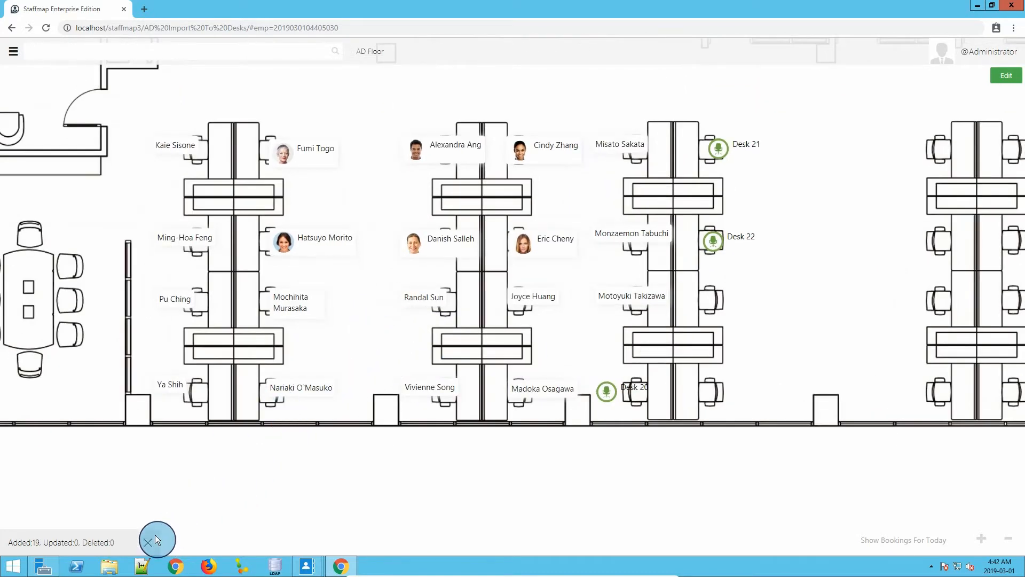
{"action": "left_click", "coordinate": [151, 544]}
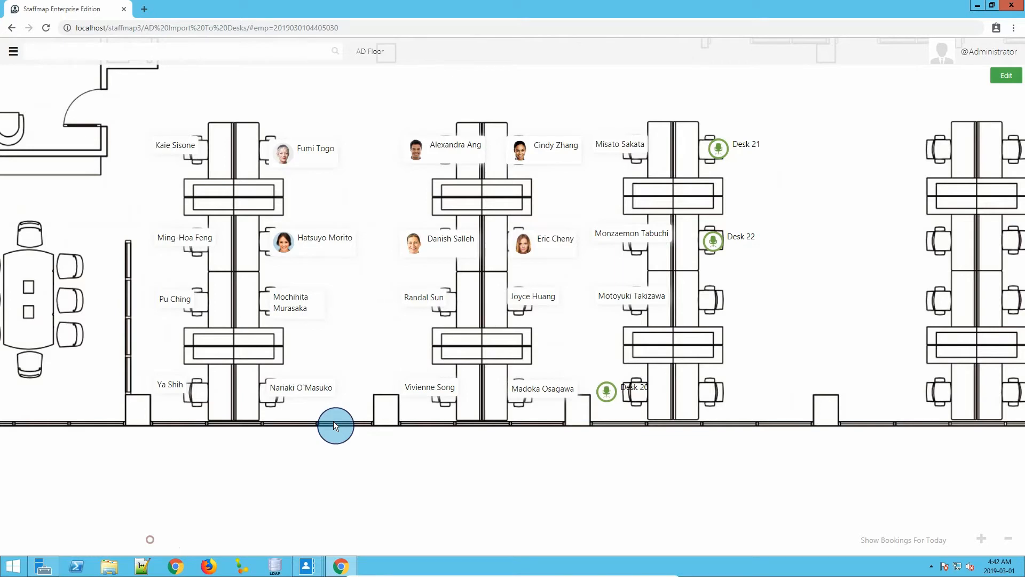
{"action": "left_click", "coordinate": [420, 299]}
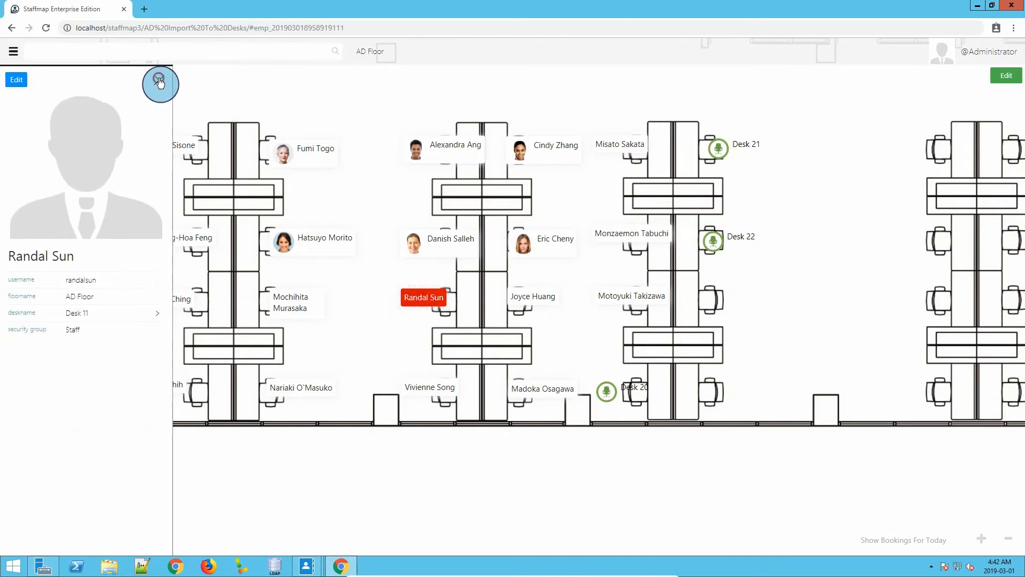
{"action": "left_click", "coordinate": [156, 80]}
Switch to the Active Directory account of the employee at Desk 11, set its desk attribute to Desk 20 and save the account.
{"action": "mouse_move", "coordinate": [307, 565]}
{"action": "left_click", "coordinate": [254, 529]}
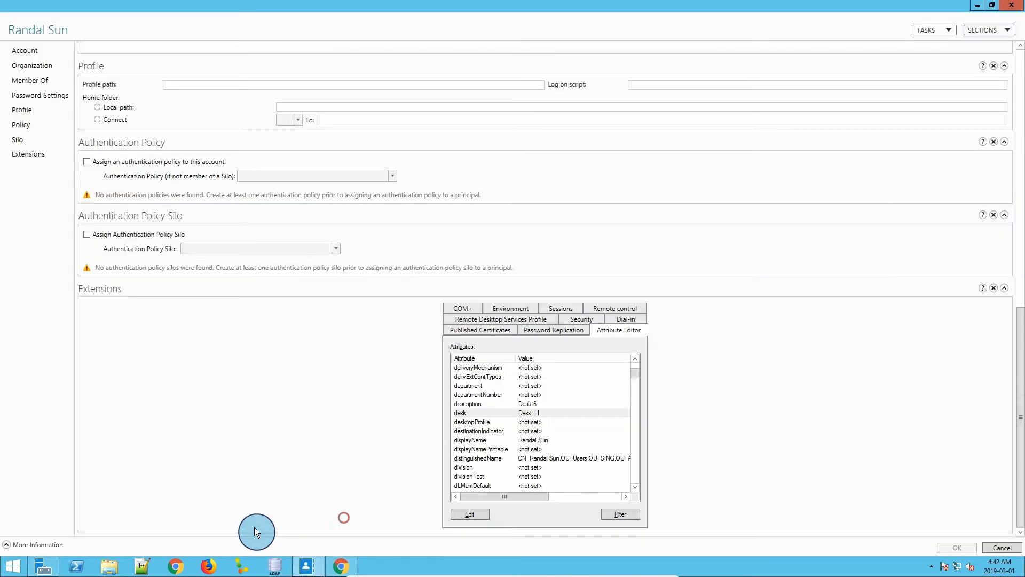
{"action": "double_click", "coordinate": [524, 414]}
{"action": "double_click", "coordinate": [429, 287]}
{"action": "type", "text": "20"}
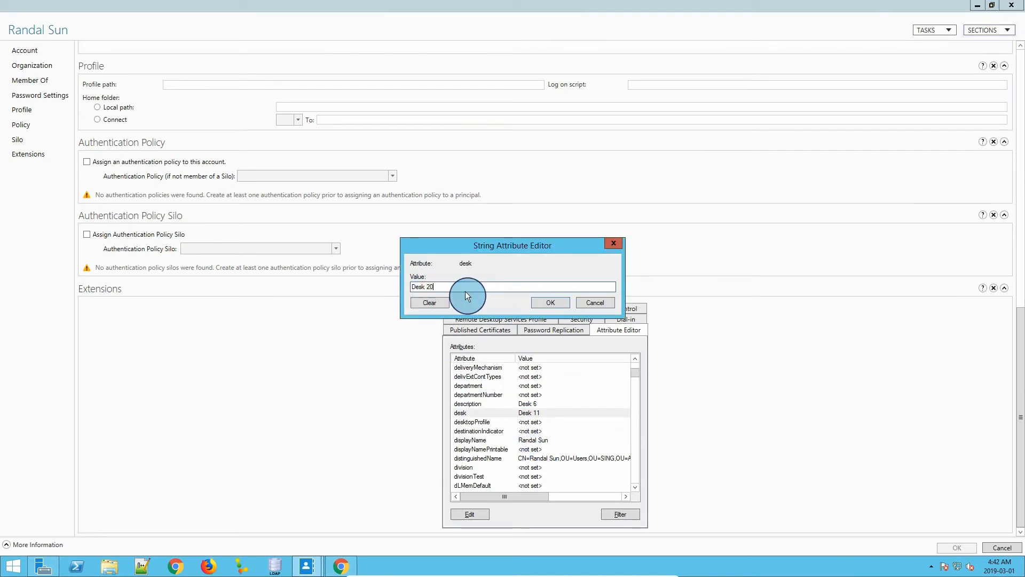
{"action": "left_click", "coordinate": [551, 302]}
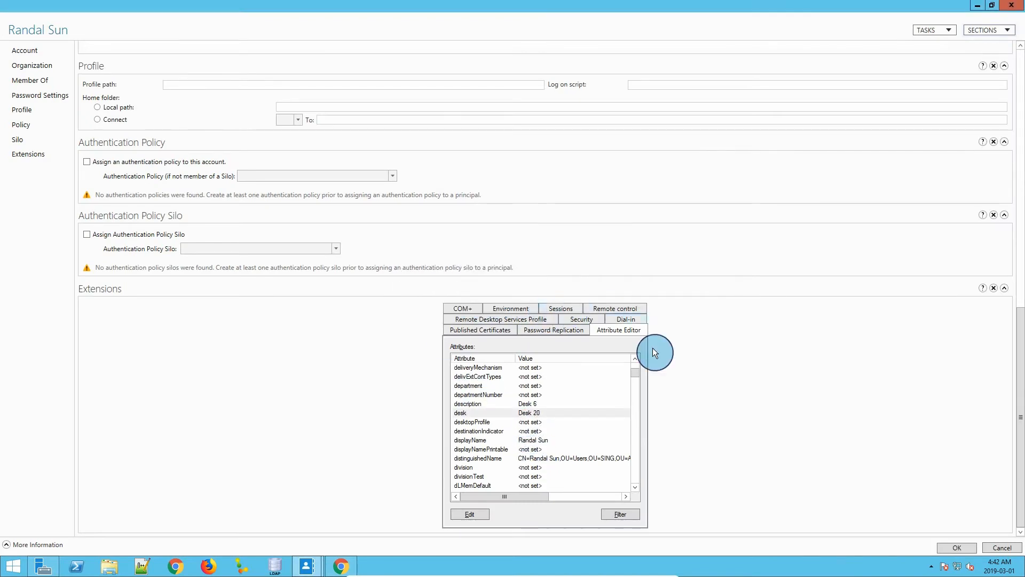
{"action": "left_click", "coordinate": [950, 547]}
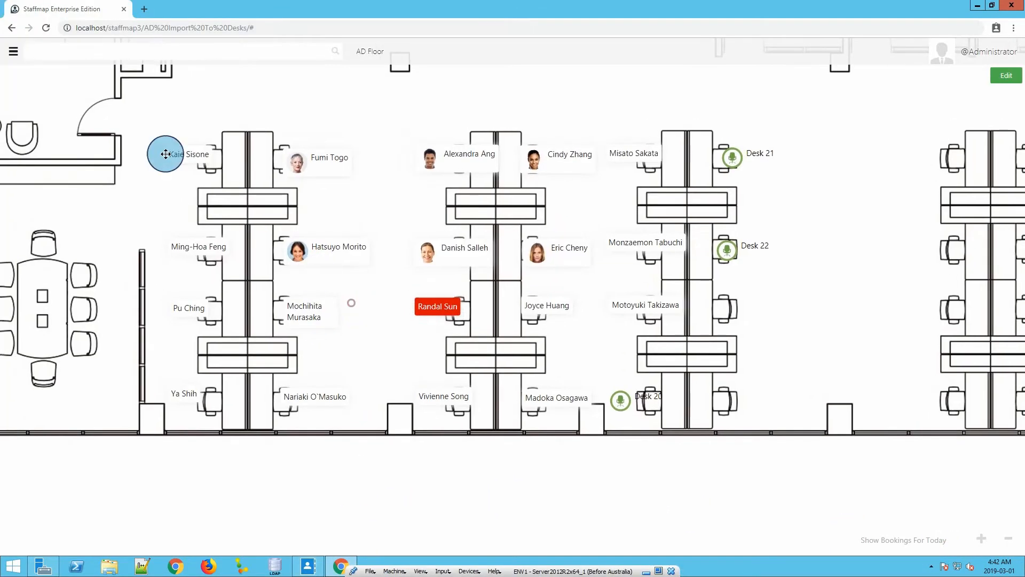
Sync Staffmap with AD again after checking the employee's changed desk value in the preview, and inspect the move on the floor plan.
{"action": "left_click", "coordinate": [14, 52]}
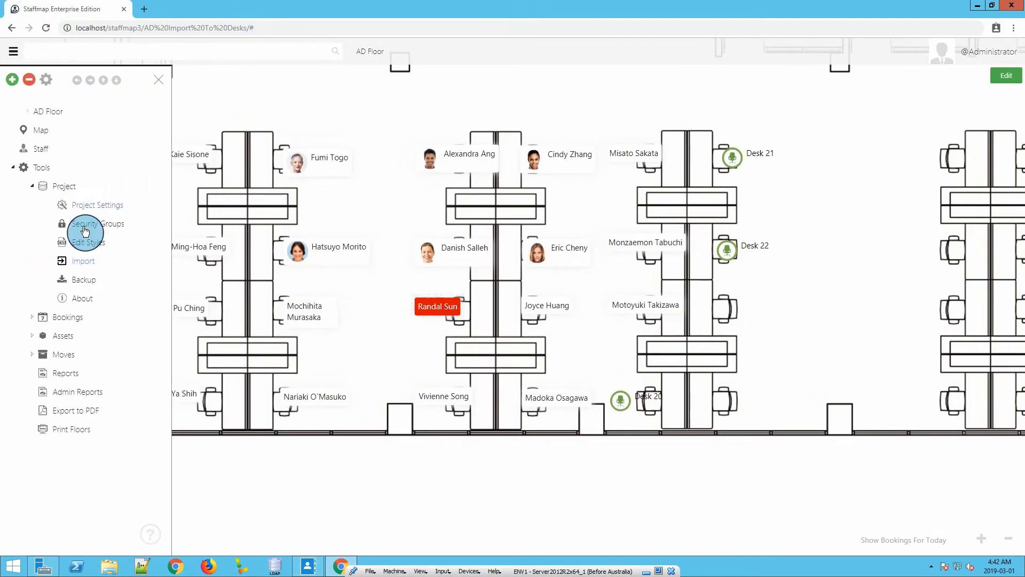
{"action": "left_click", "coordinate": [83, 261]}
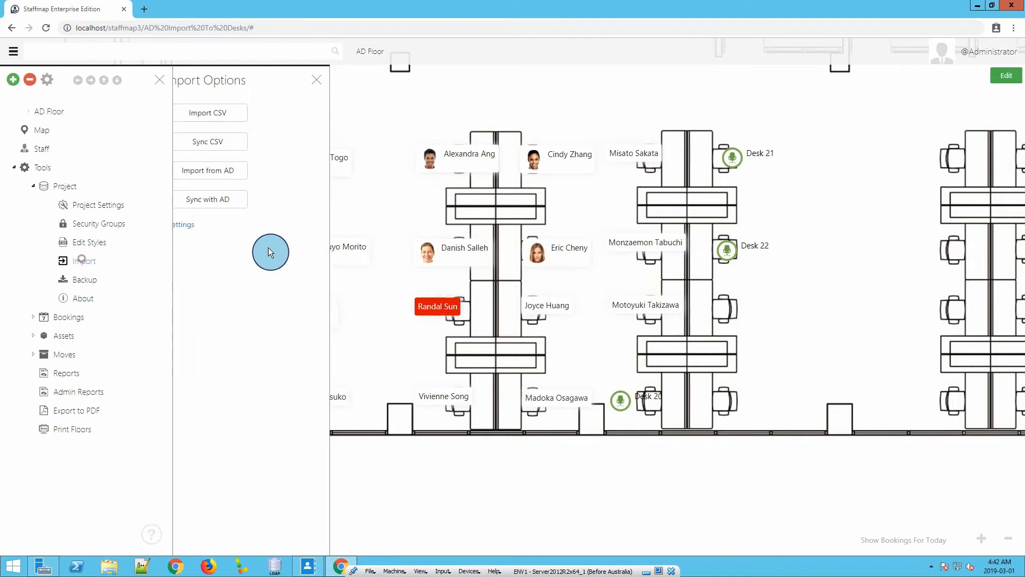
{"action": "left_click", "coordinate": [228, 209]}
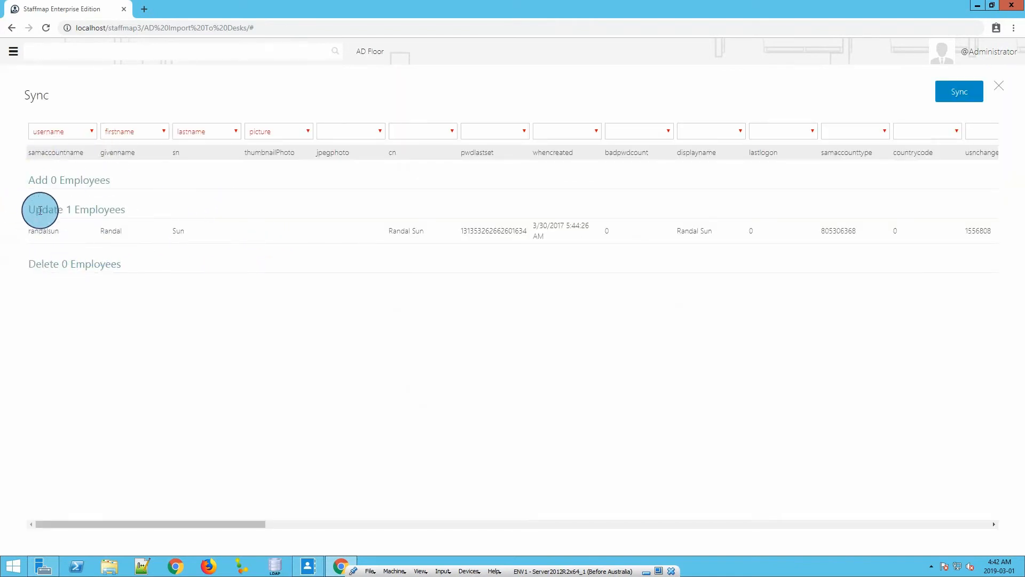
{"action": "left_click_drag", "start_coordinate": [159, 526], "coordinate": [449, 560]}
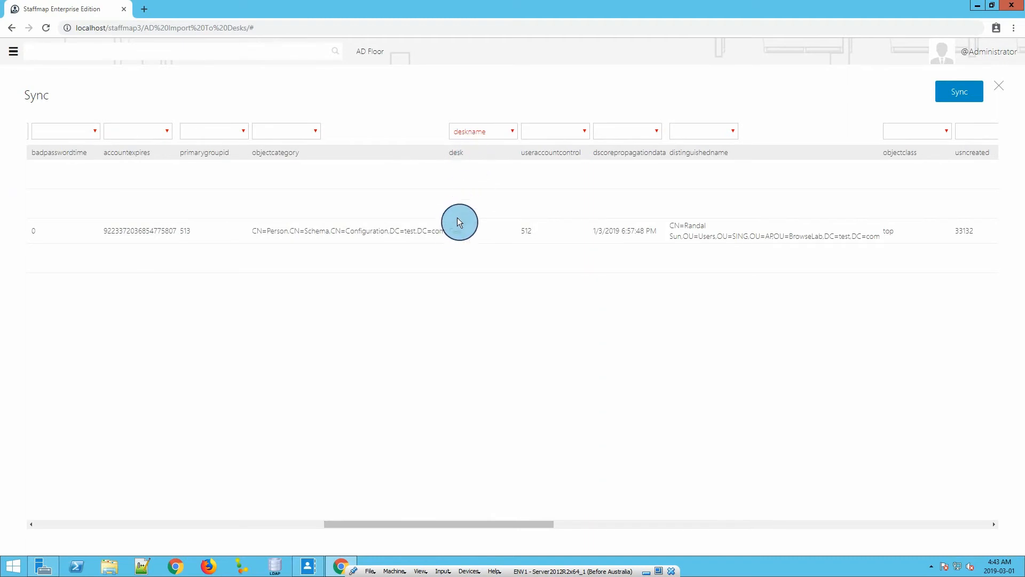
{"action": "left_click_drag", "start_coordinate": [447, 234], "coordinate": [481, 230]}
{"action": "left_click", "coordinate": [482, 230]}
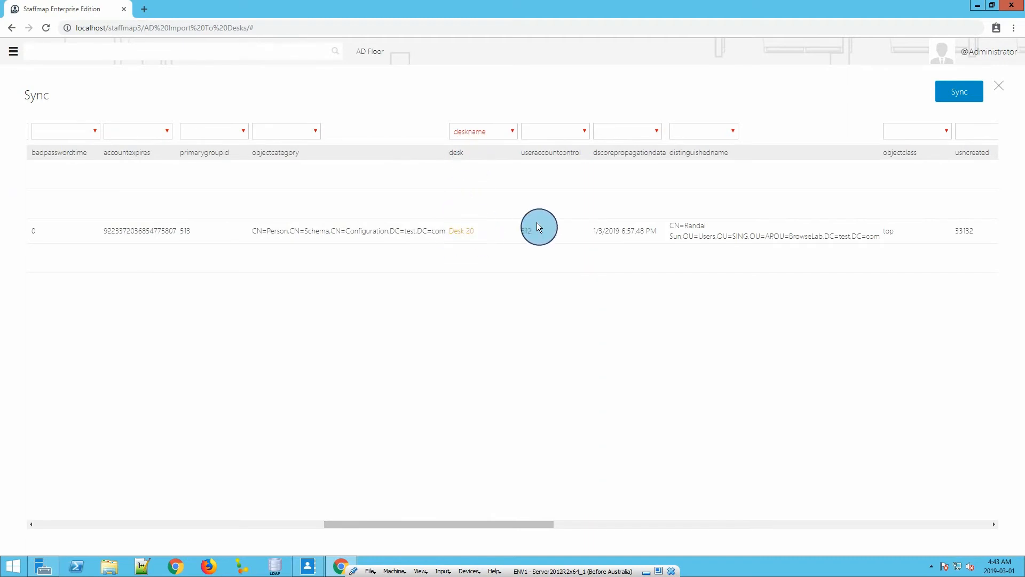
{"action": "left_click", "coordinate": [964, 98]}
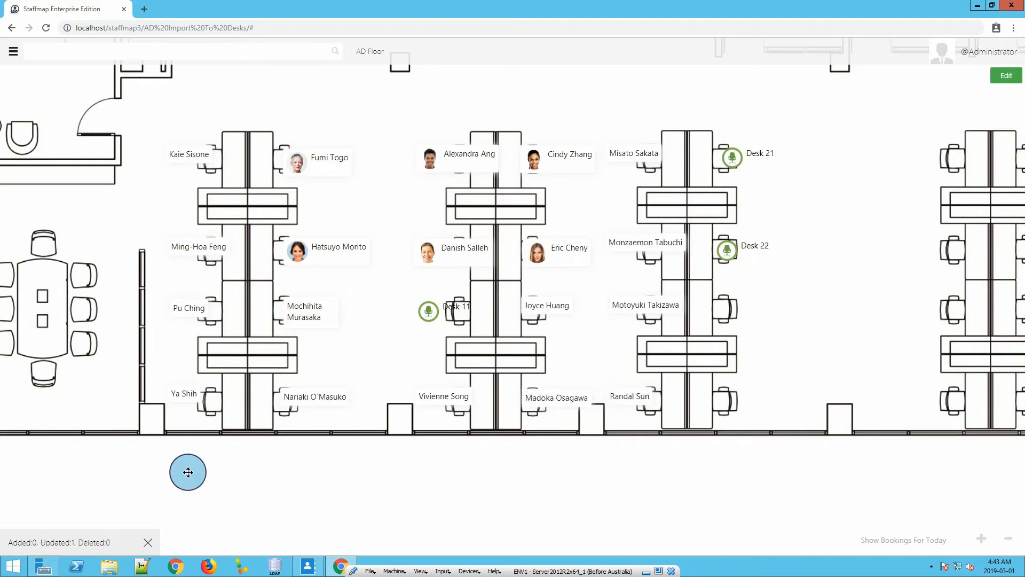
{"action": "left_click_drag", "start_coordinate": [377, 370], "coordinate": [388, 389]}
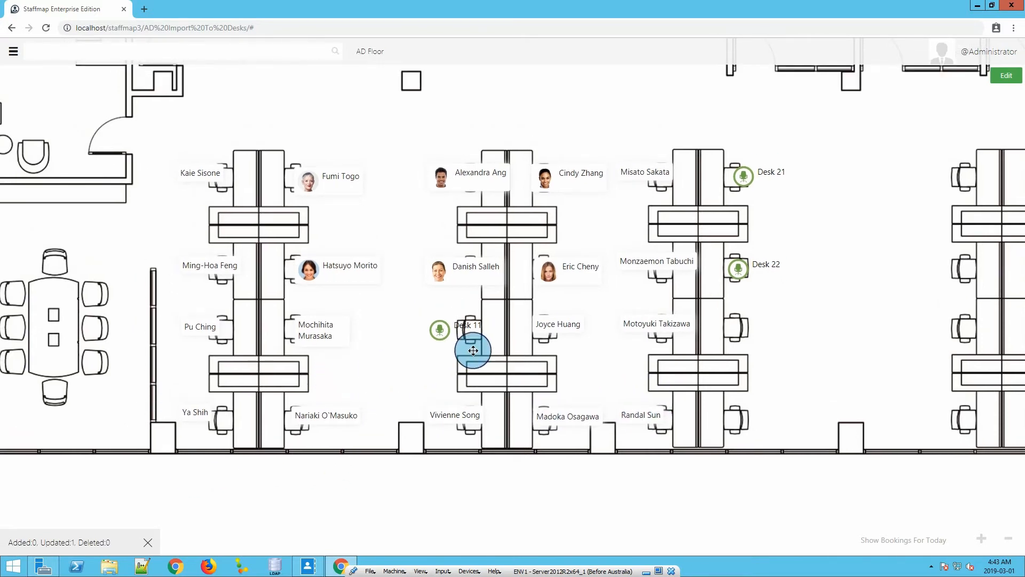
Manually move the employee at Desk 14 to the uppermost left seat of the unoccupied easternmost desk cluster, and leave employee editing.
{"action": "left_click_drag", "start_coordinate": [680, 235], "coordinate": [600, 230]}
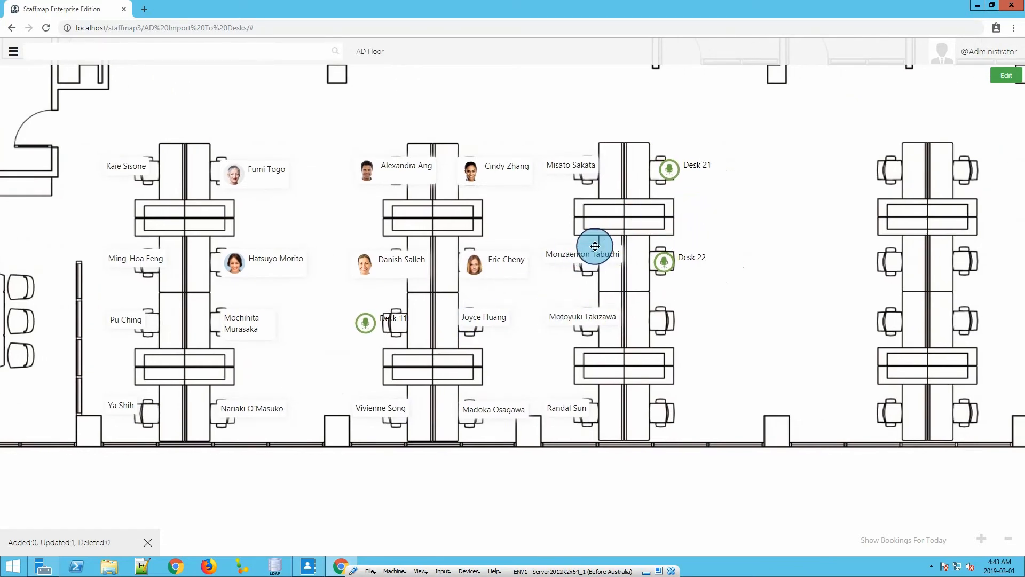
{"action": "left_click", "coordinate": [1004, 75]}
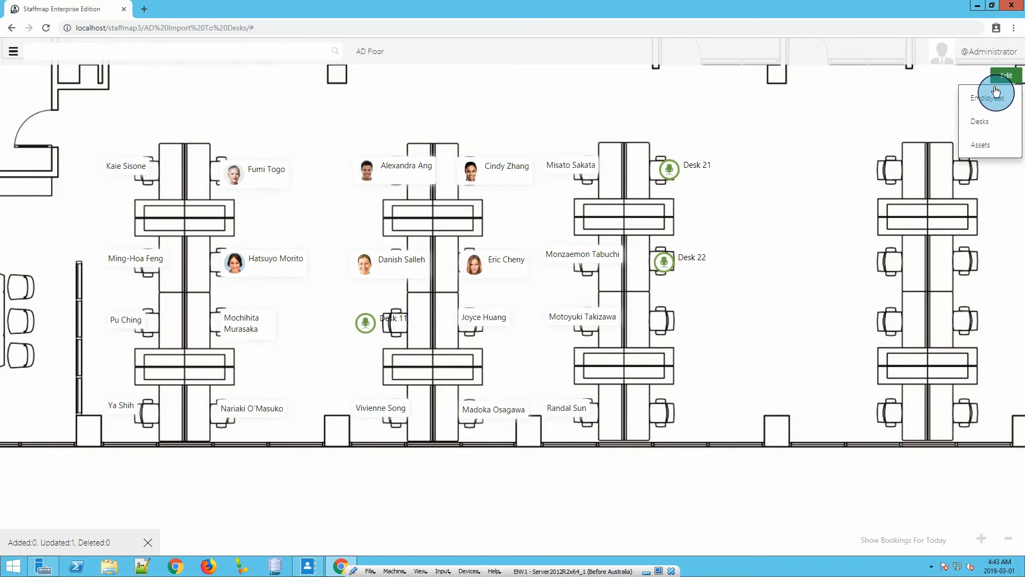
{"action": "left_click", "coordinate": [997, 99]}
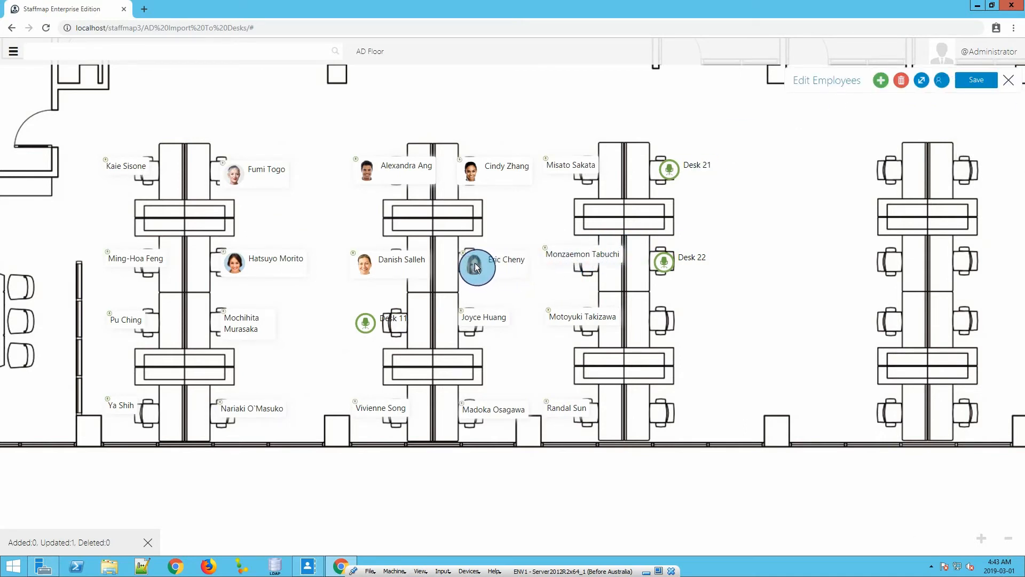
{"action": "mouse_move", "coordinate": [475, 274]}
{"action": "left_mouse_down"}
{"action": "mouse_move", "coordinate": [780, 231]}
{"action": "mouse_move", "coordinate": [890, 169]}
{"action": "mouse_move", "coordinate": [859, 175]}
{"action": "left_mouse_up"}
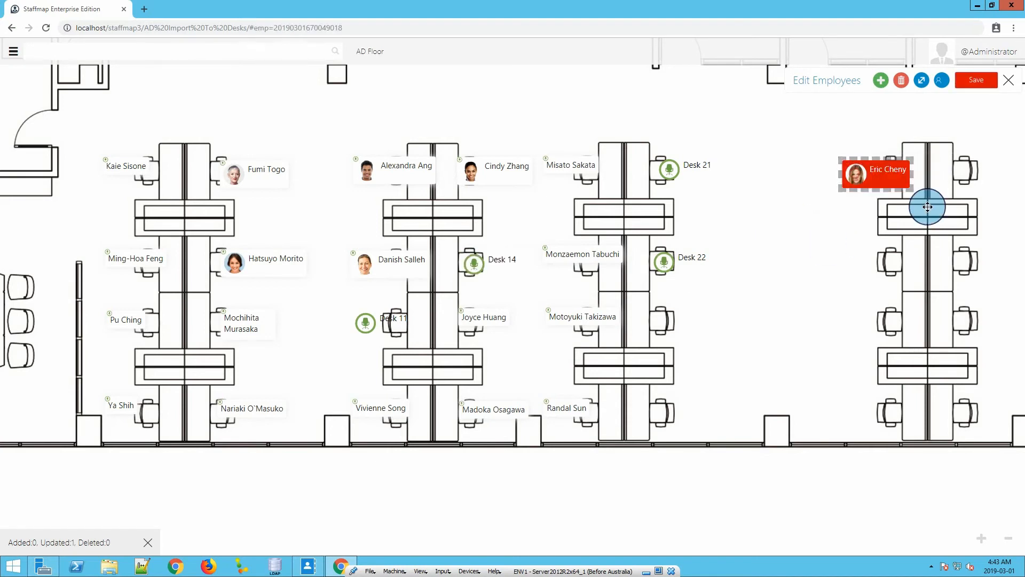
{"action": "left_click", "coordinate": [1009, 82]}
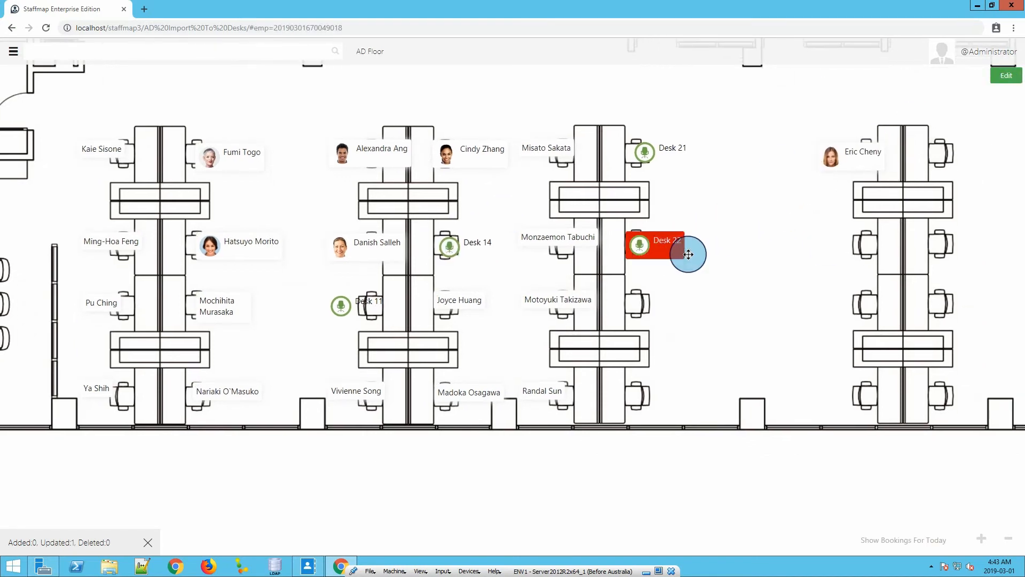
Sync Staffmap with AD again after reviewing the pending update of the manually moved employee.
{"action": "left_click", "coordinate": [13, 51]}
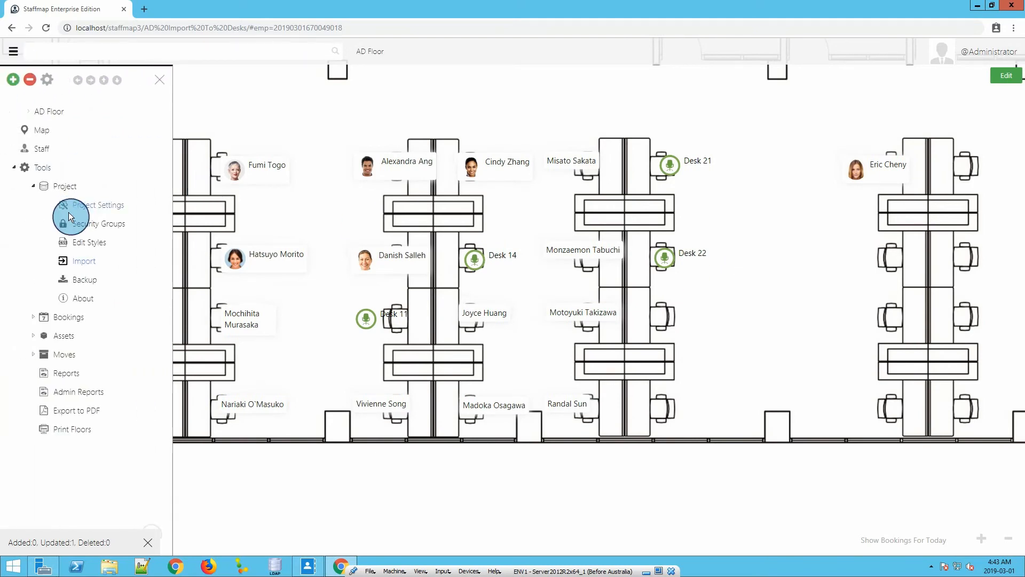
{"action": "left_click", "coordinate": [90, 266]}
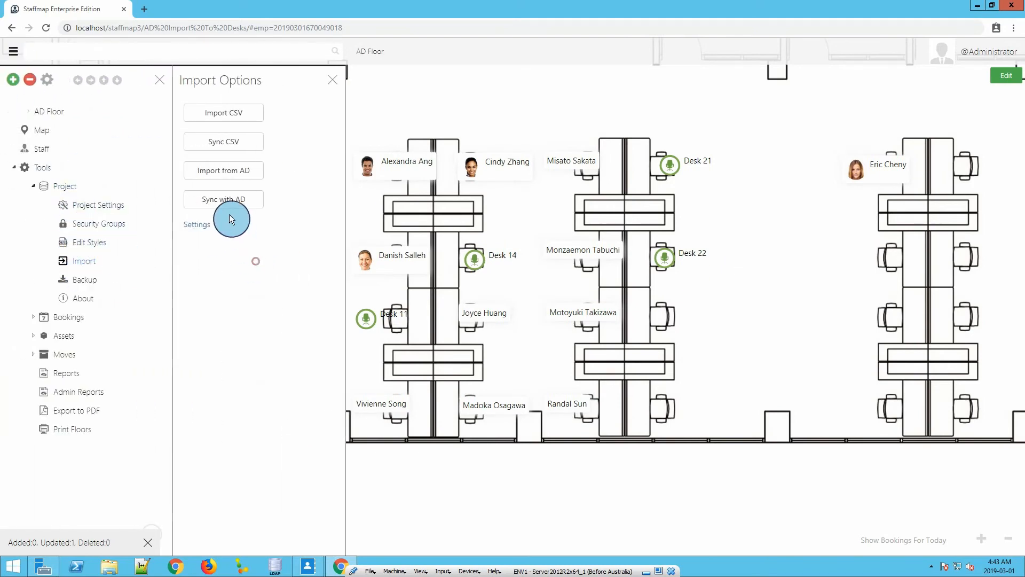
{"action": "left_click", "coordinate": [223, 201]}
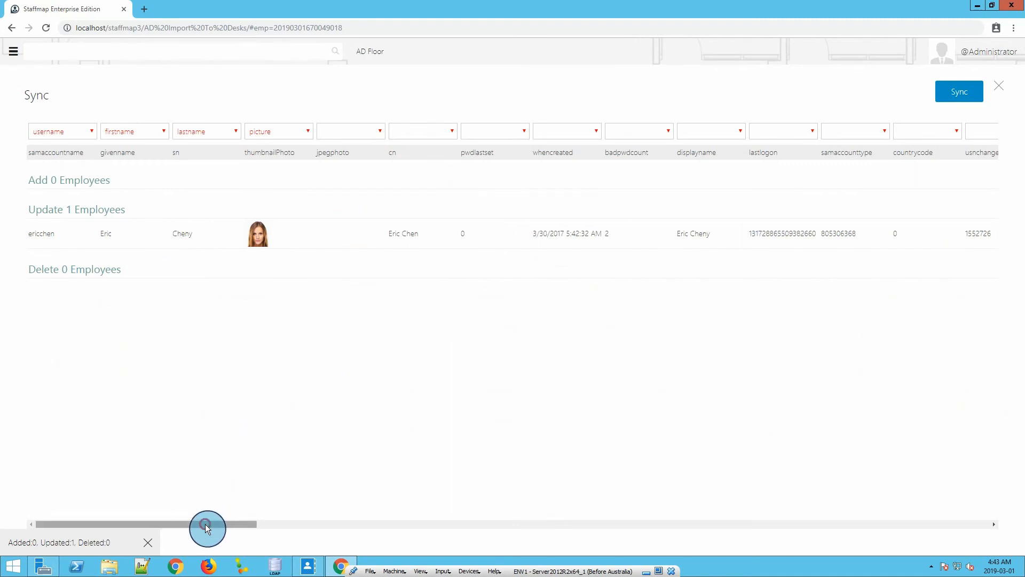
{"action": "left_click", "coordinate": [959, 93]}
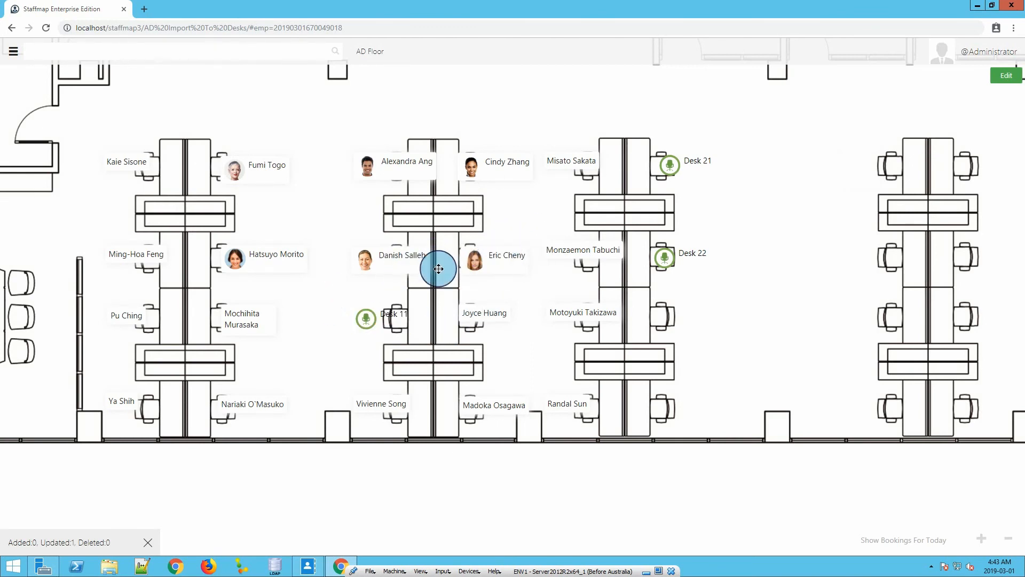
Manually move the employee at Desk 14 to the second left seat down in the easternmost desk cluster, and leave employee editing.
{"action": "left_click", "coordinate": [948, 61]}
{"action": "left_click", "coordinate": [998, 92]}
{"action": "left_click_drag", "start_coordinate": [475, 262], "coordinate": [852, 257]}
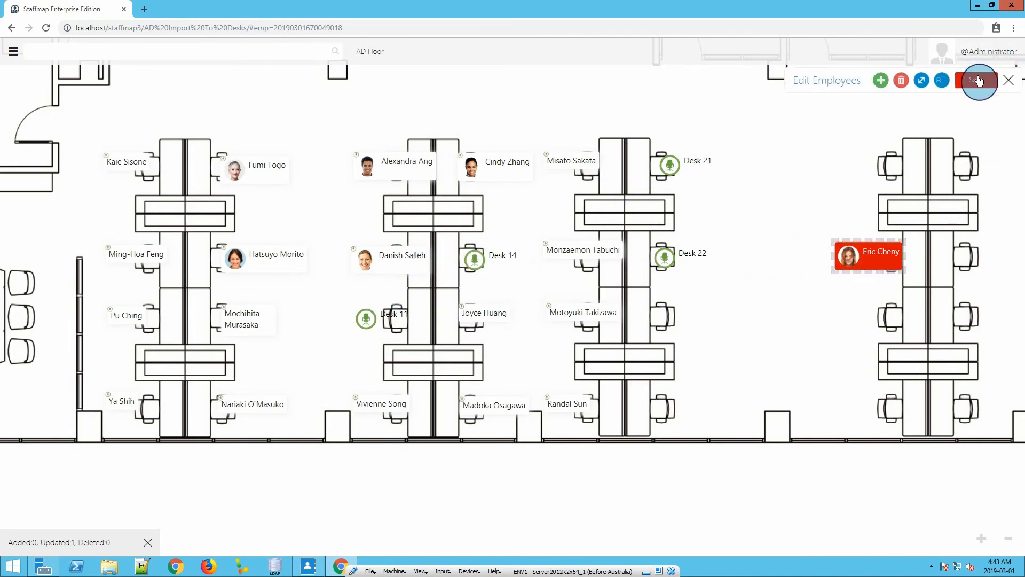
{"action": "left_click", "coordinate": [1009, 83]}
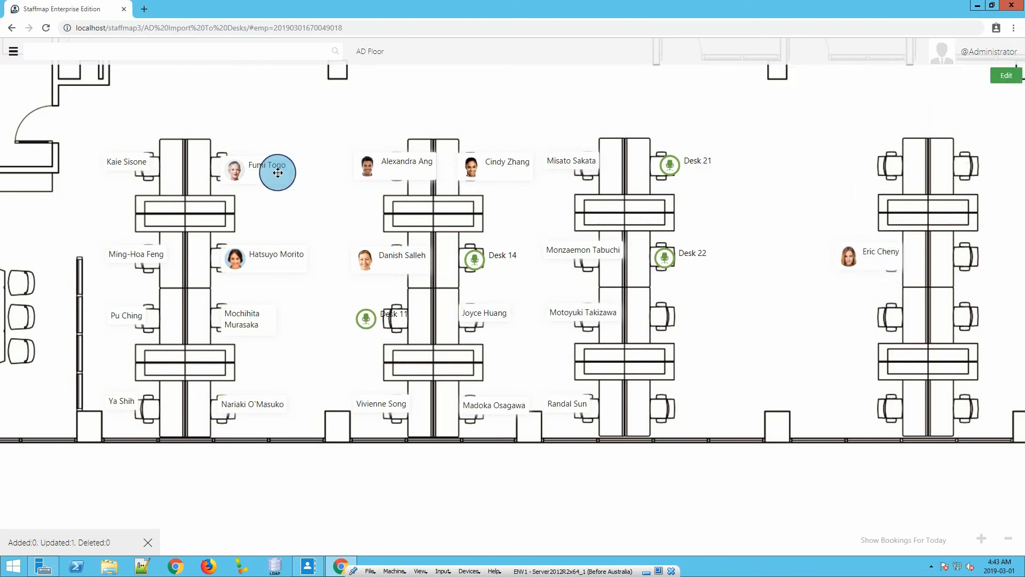
Clear the deskname mapping of the desk attribute in the AD sync, run the sync, and inspect the moved employee on the floor plan.
{"action": "left_click", "coordinate": [14, 51]}
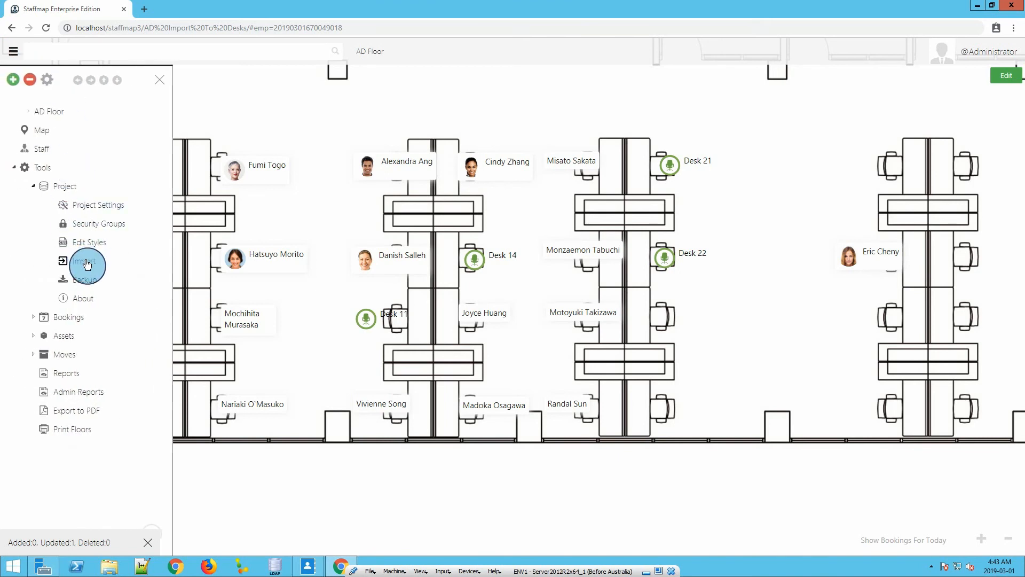
{"action": "left_click", "coordinate": [85, 260]}
{"action": "left_click", "coordinate": [227, 199]}
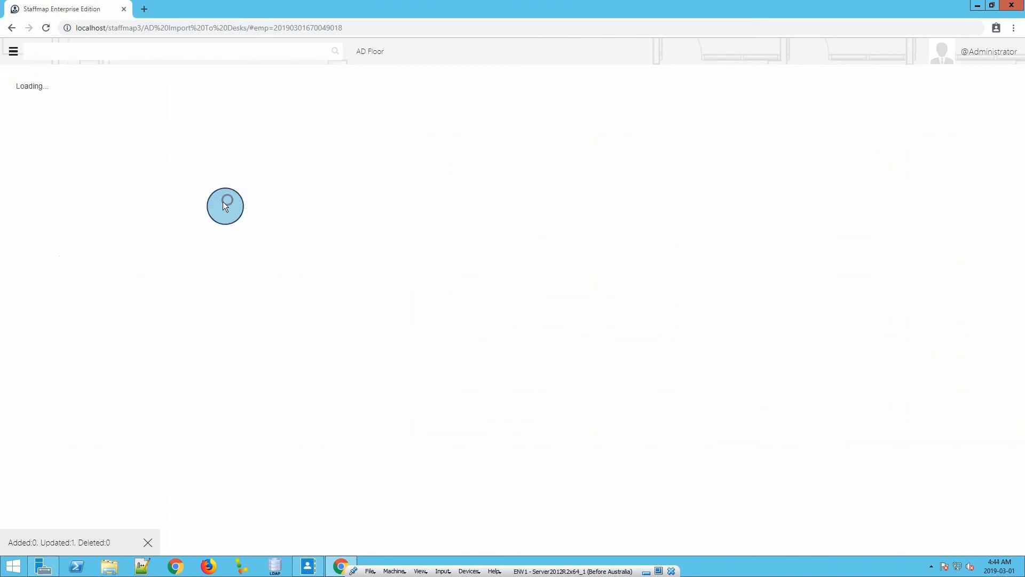
{"action": "left_click_drag", "start_coordinate": [220, 523], "coordinate": [529, 534]}
{"action": "left_click", "coordinate": [358, 135]}
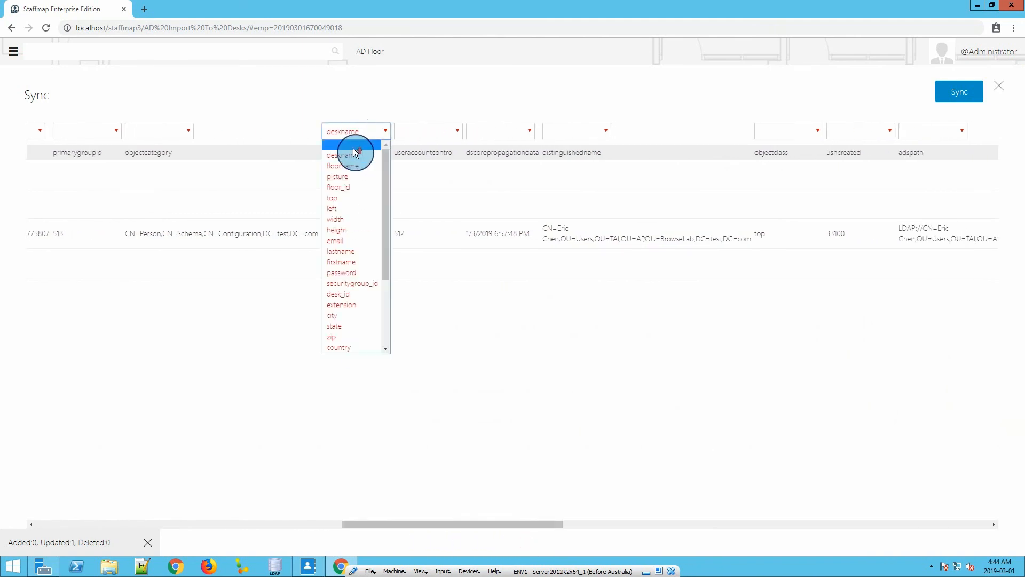
{"action": "left_click", "coordinate": [348, 147]}
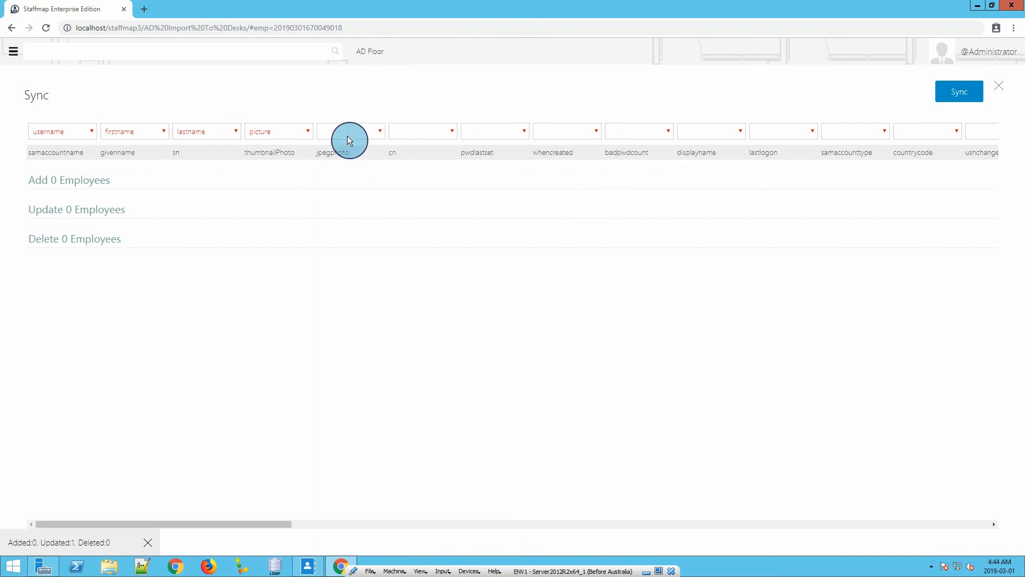
{"action": "left_click", "coordinate": [949, 95]}
{"action": "left_click_drag", "start_coordinate": [309, 339], "coordinate": [361, 339]}
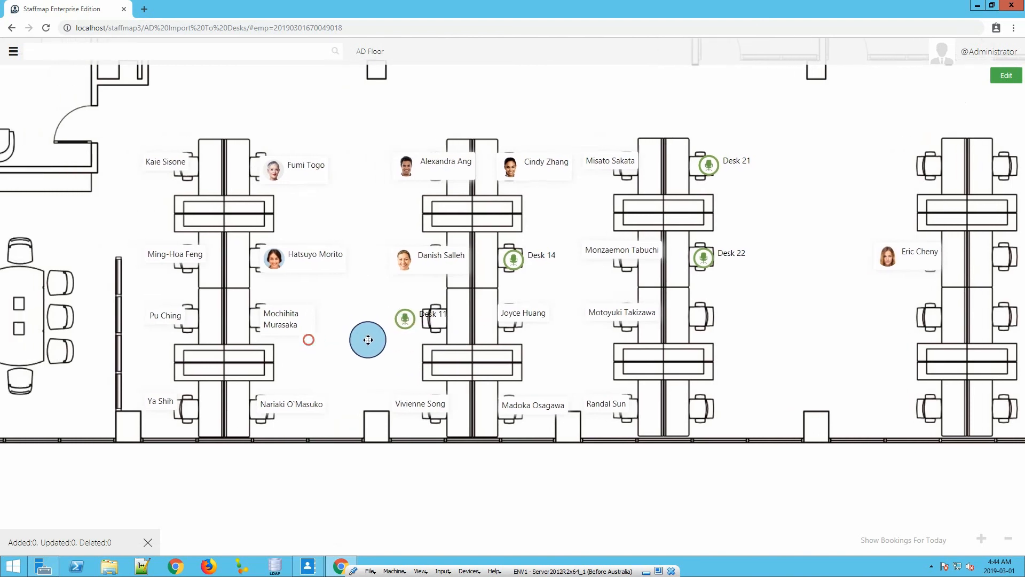